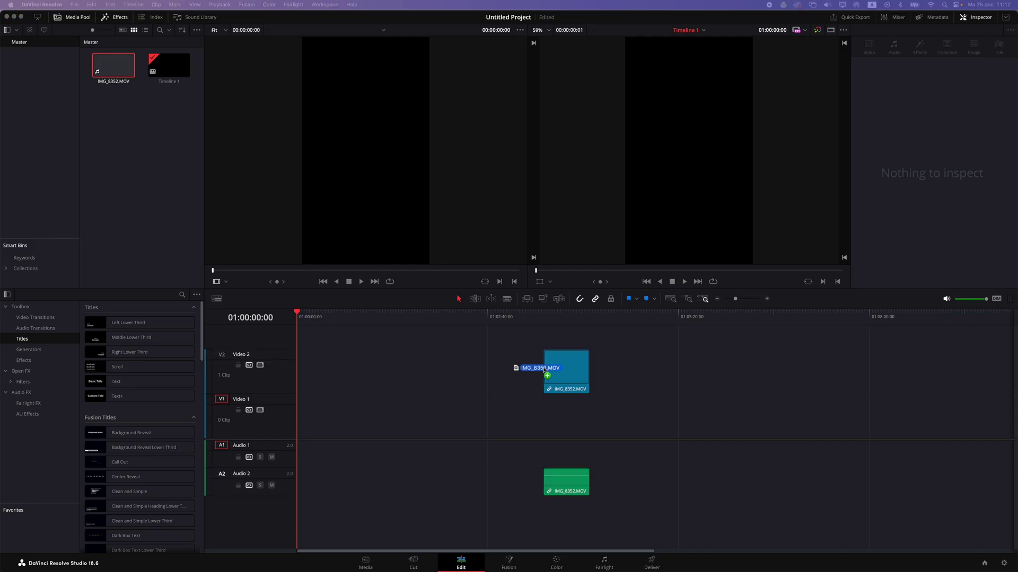
- Place IMG_8352.MOV at the timeline start and park the playhead at 01:00:16:20
drag(547, 375, 300, 414)
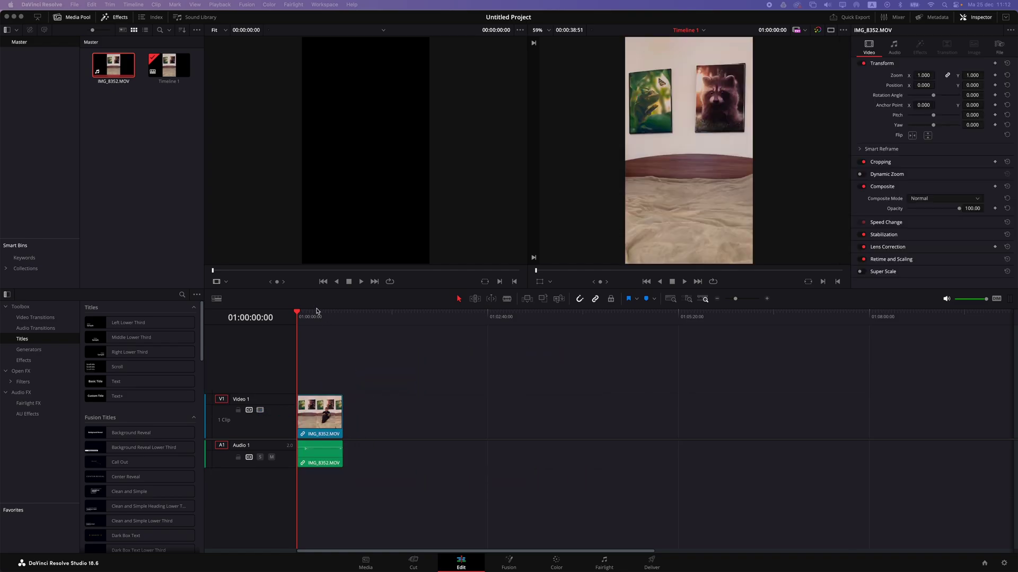
drag(311, 316, 317, 318)
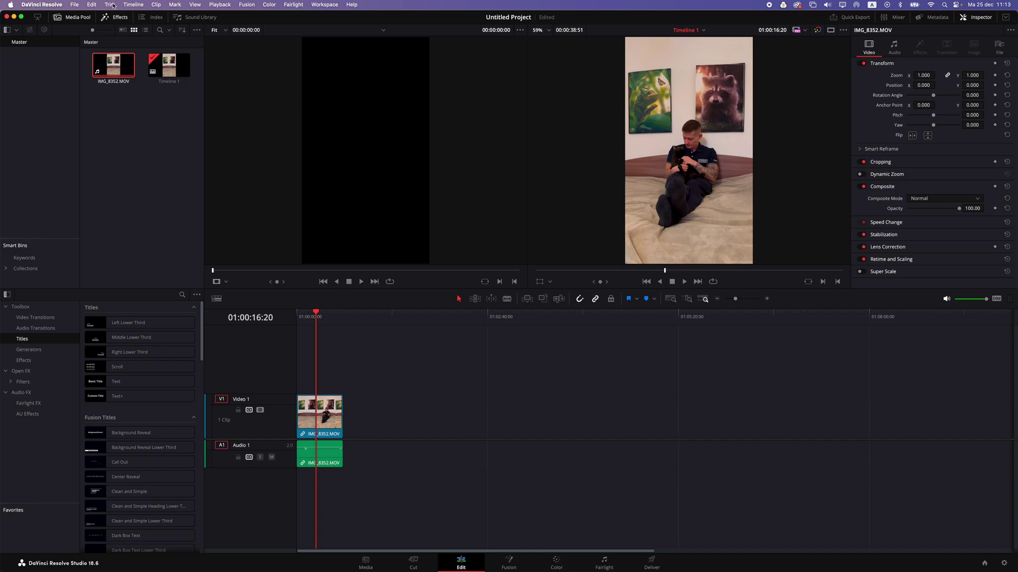
- Export the current frame as a still image, keeping the PNG file format
click(75, 4)
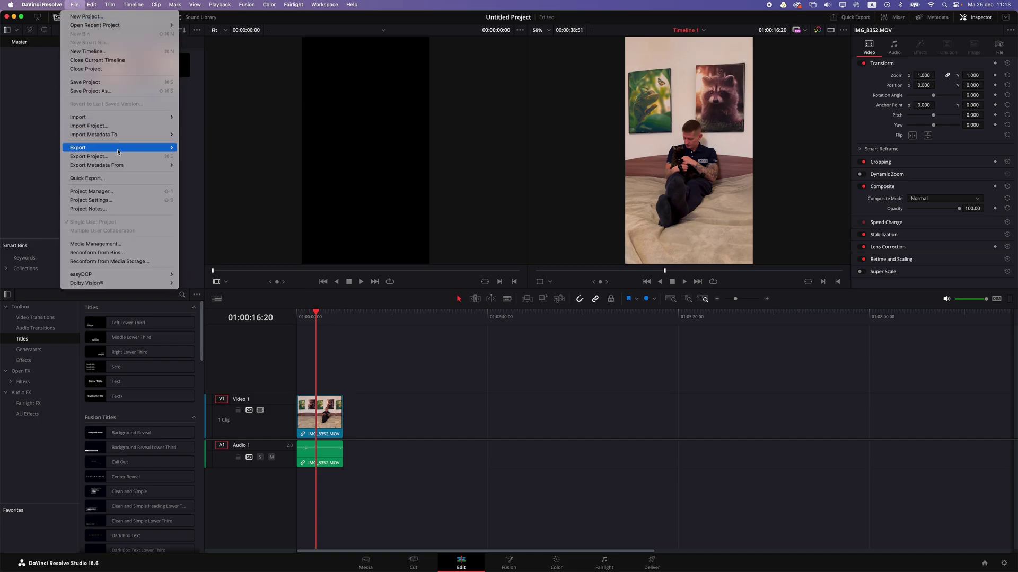
mouse_move(133, 147)
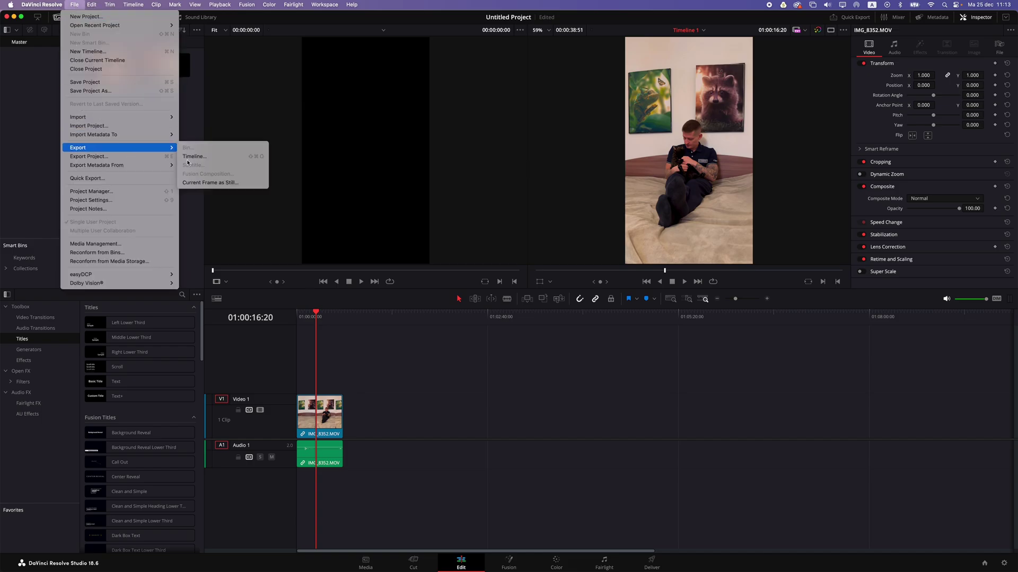
click(225, 182)
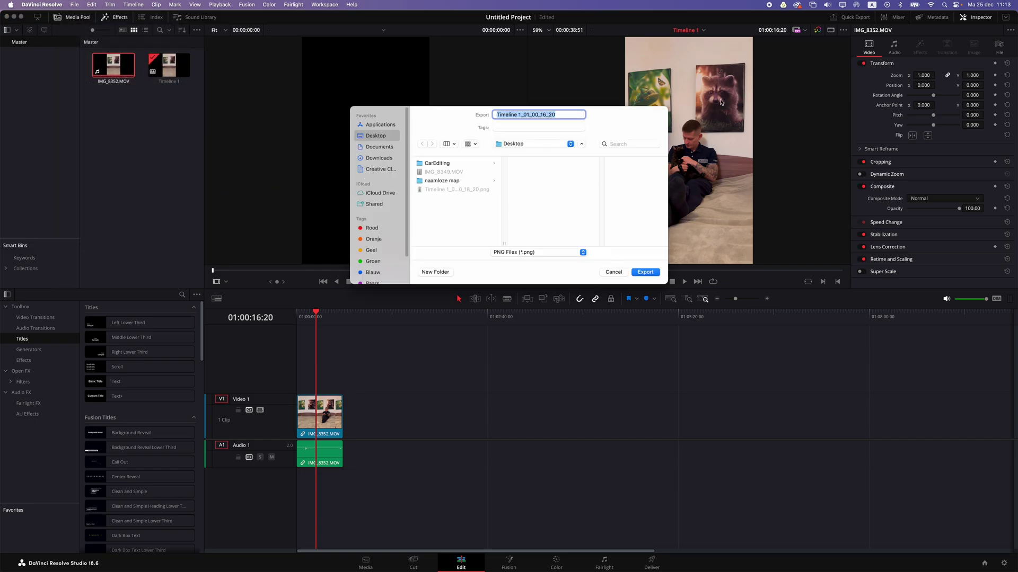
click(520, 255)
click(520, 256)
- Save the still to the Desktop, then crop-extend it to a 16:9 canvas of 3414 × 1920 px
click(654, 271)
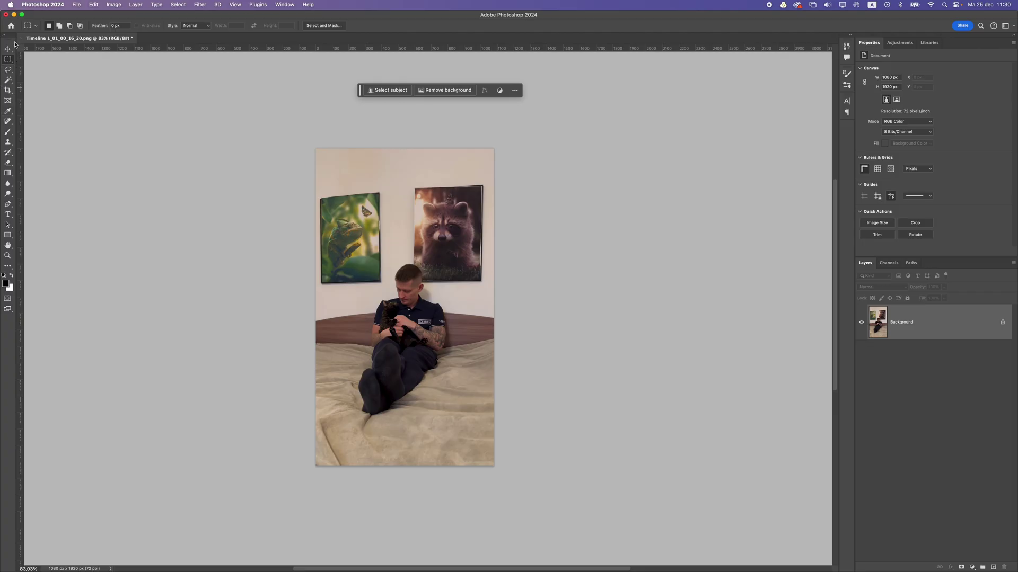
click(7, 51)
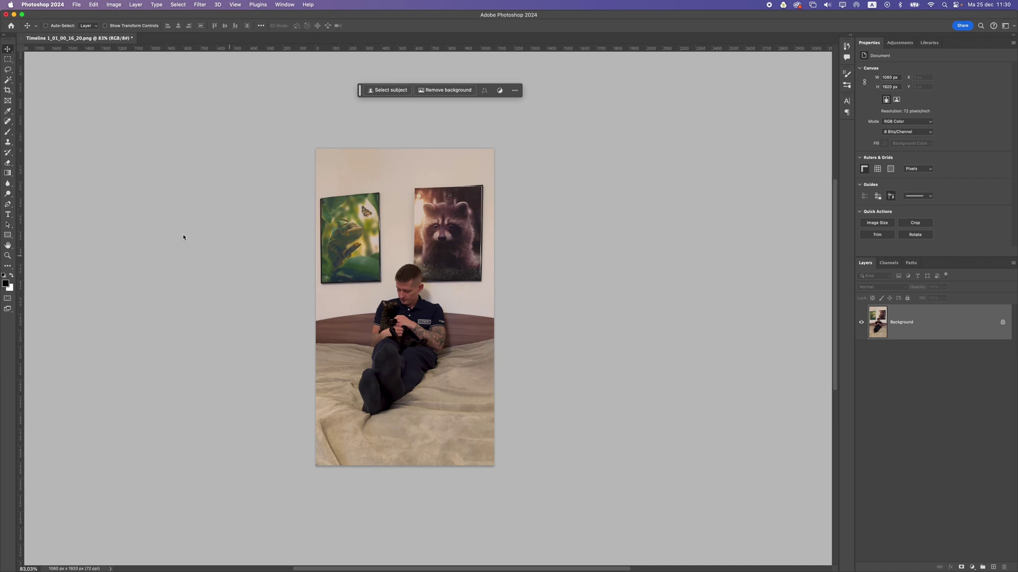
click(7, 90)
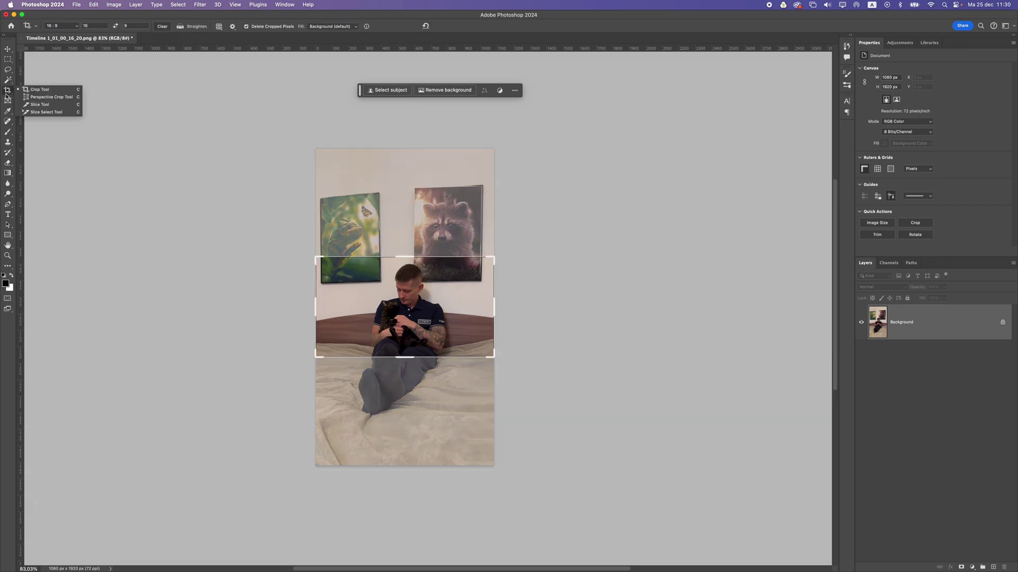
click(38, 89)
right_click(379, 271)
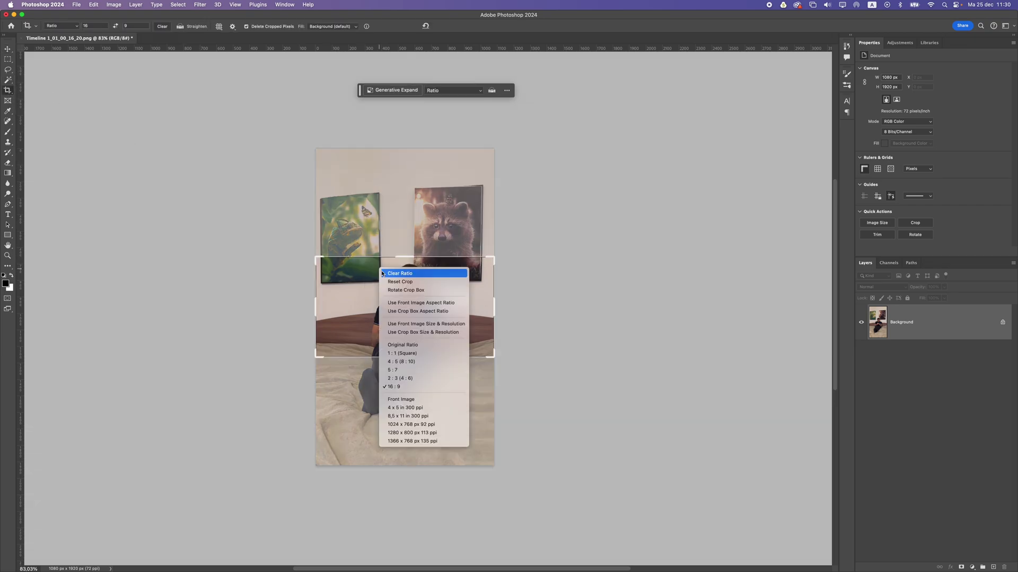
click(424, 386)
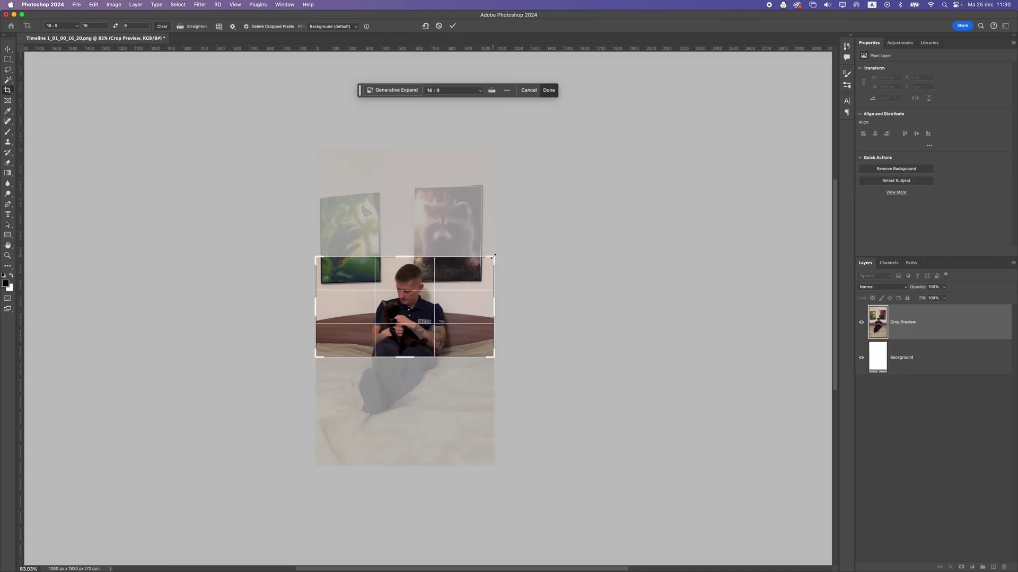
drag(493, 256, 684, 148)
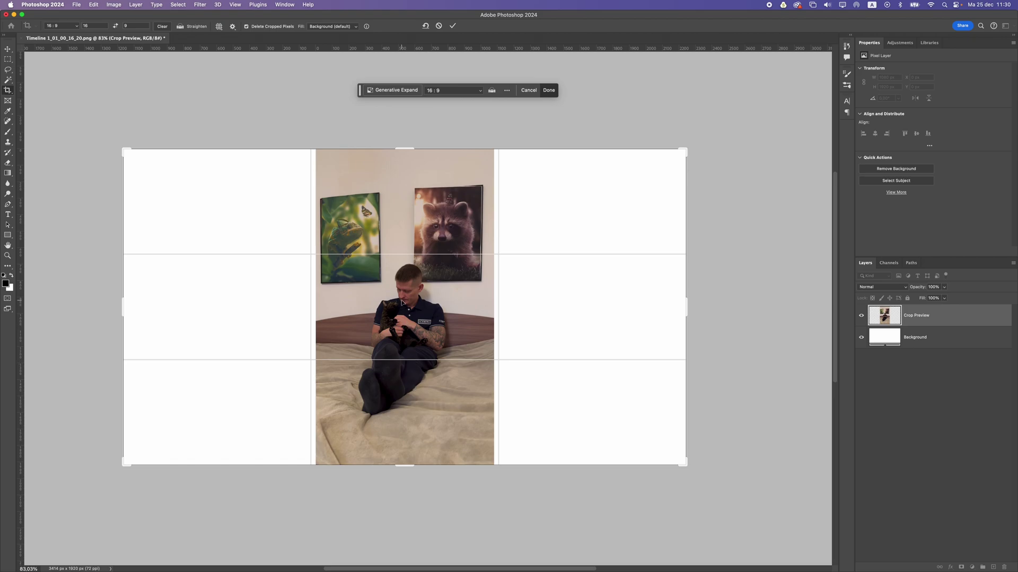
key(Return)
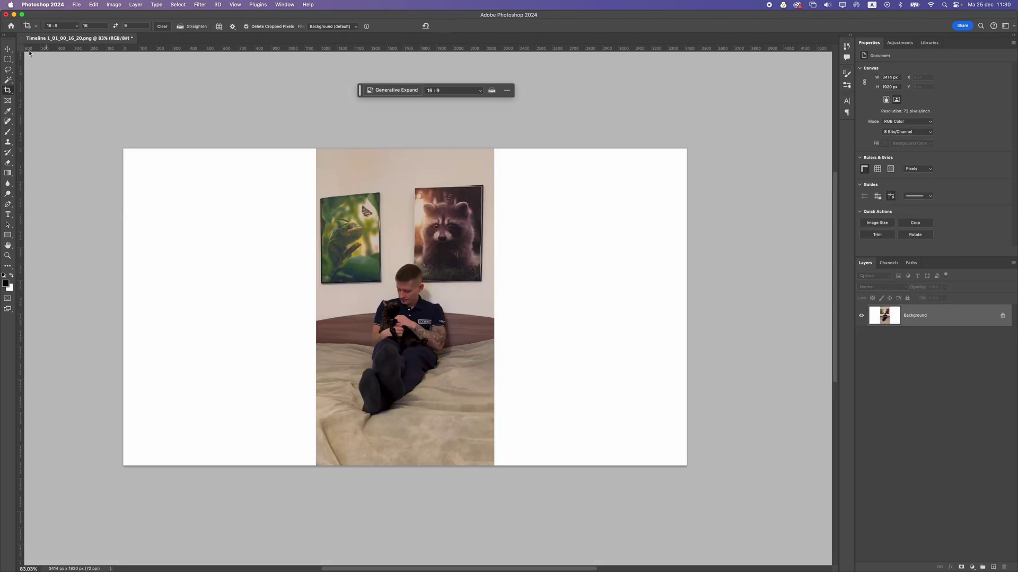
- Marquee the left white strip and Generative Fill it with no prompt, keeping variation 3
click(8, 60)
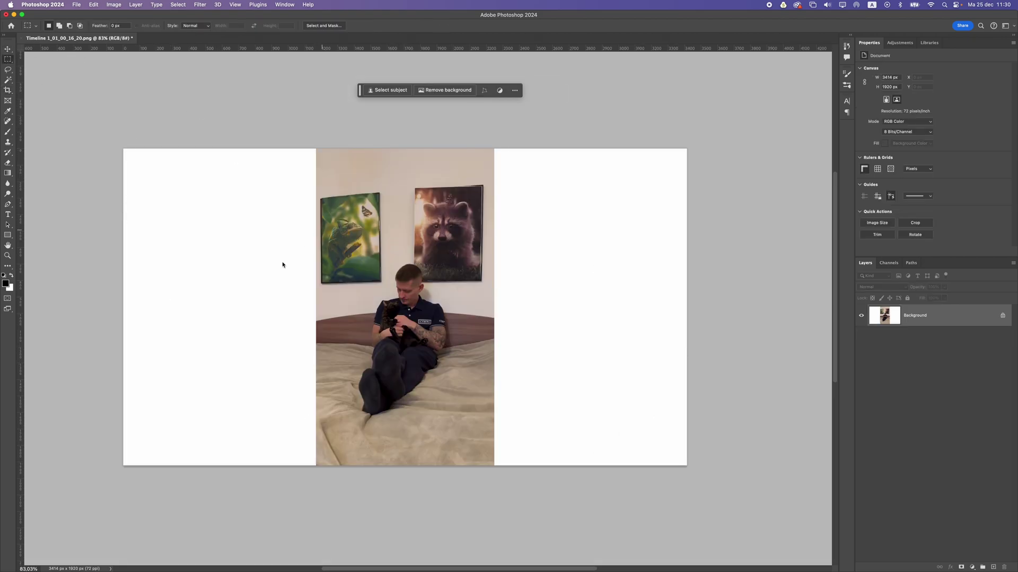
drag(123, 148, 319, 477)
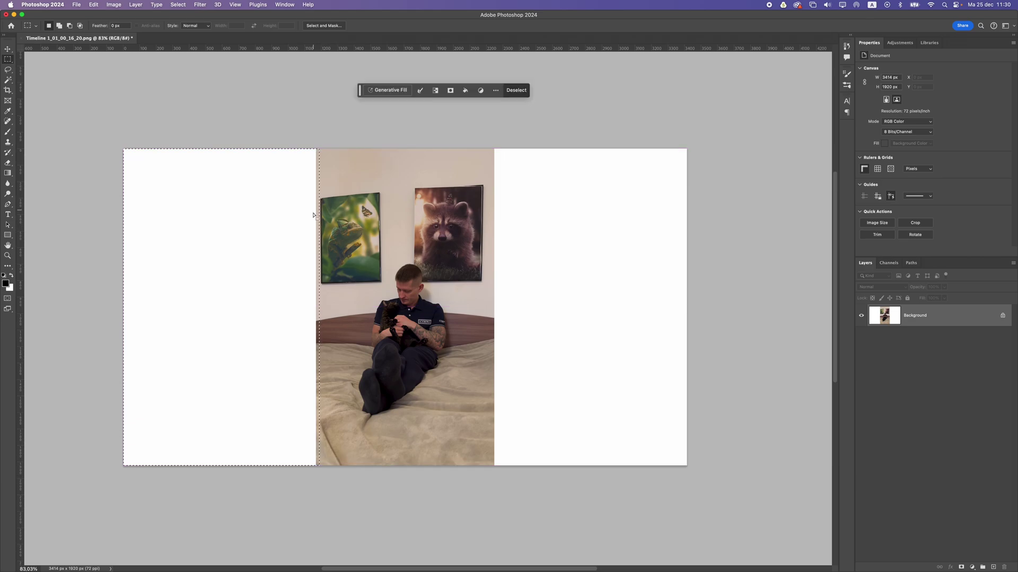
click(387, 91)
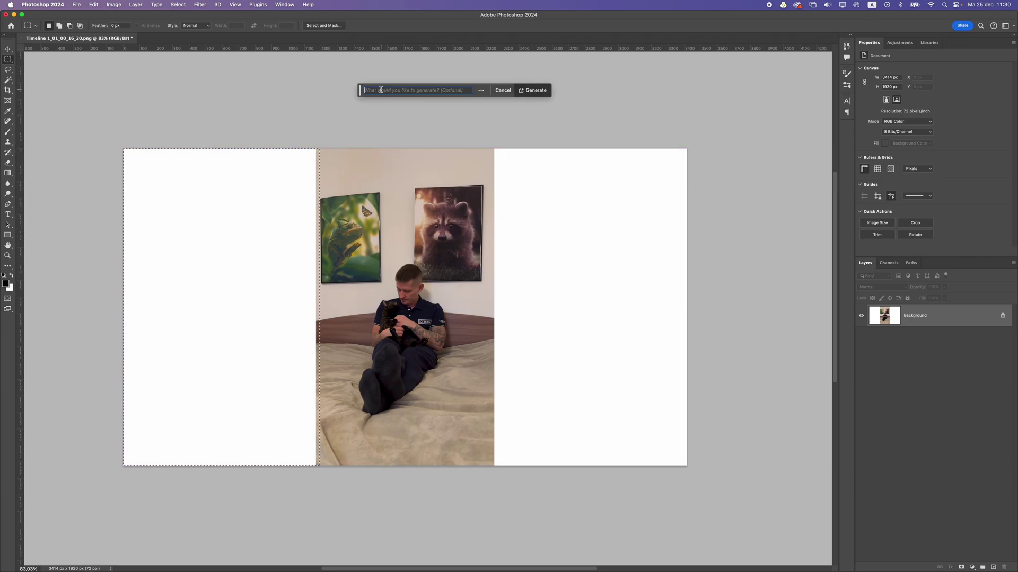
click(528, 93)
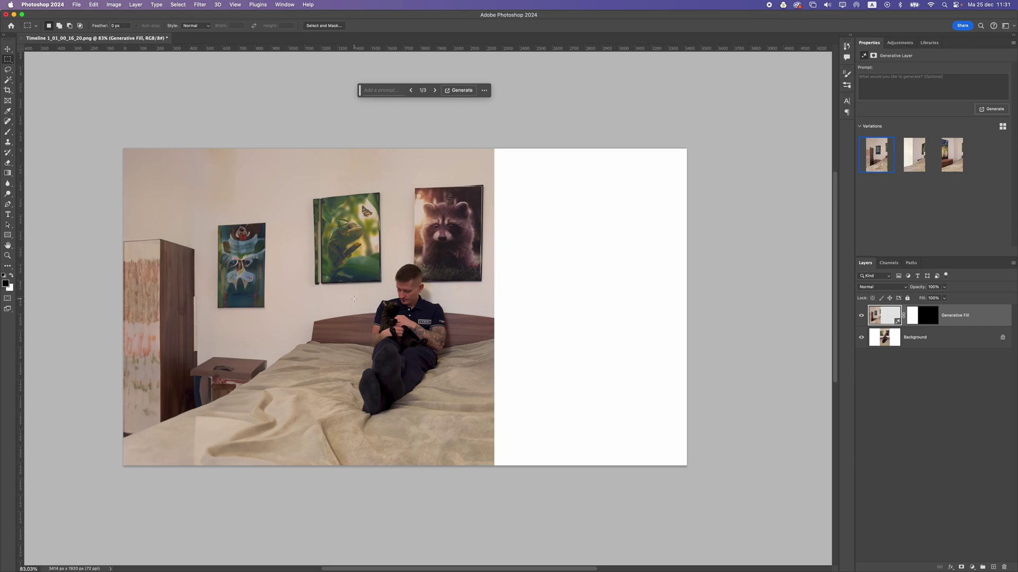
click(907, 162)
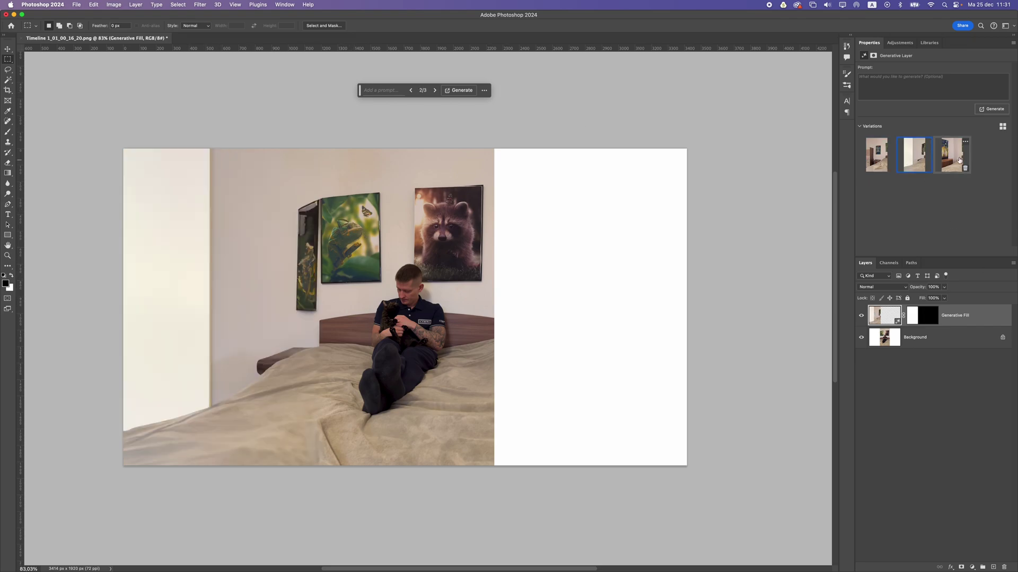
click(960, 160)
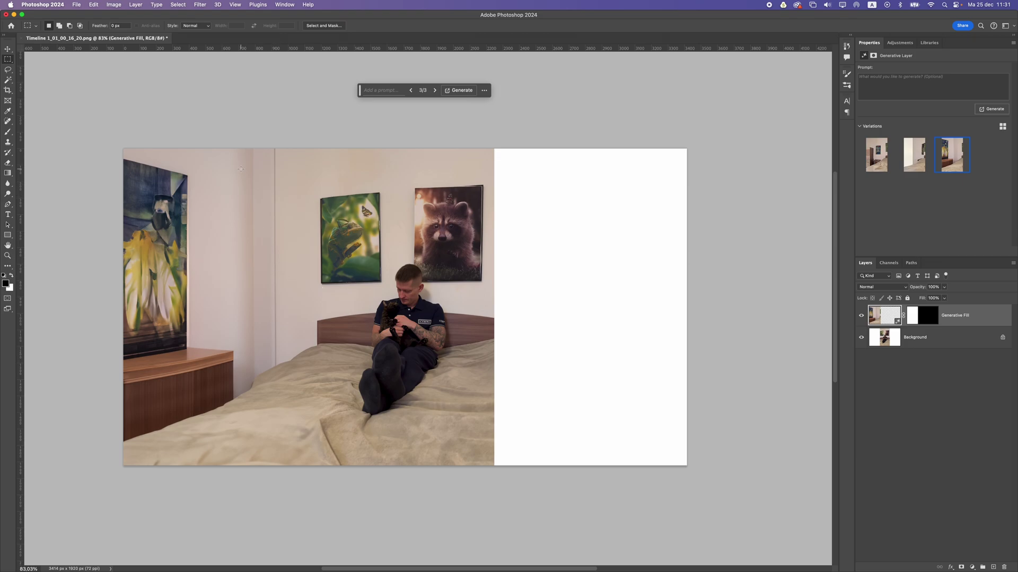
click(896, 338)
- Marquee the right white strip, Generative Fill it, and keep the variation with the green painting
drag(720, 141, 488, 482)
click(399, 90)
click(532, 91)
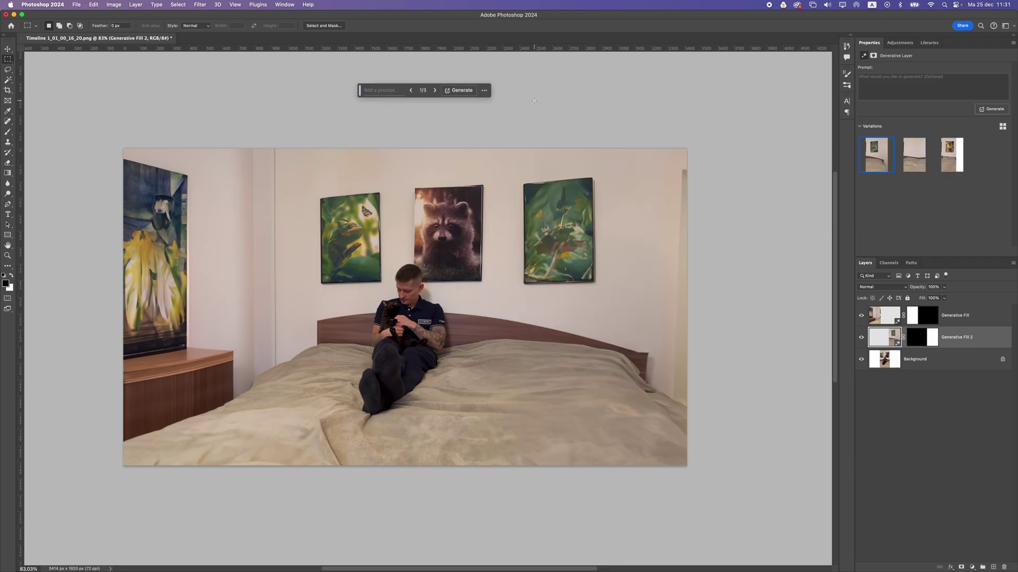
click(913, 159)
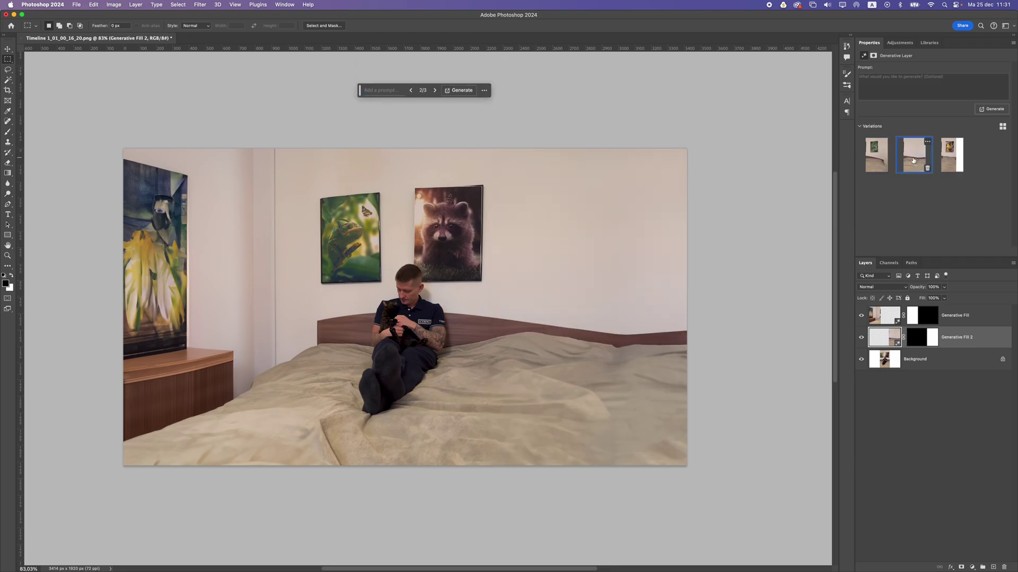
click(938, 159)
click(913, 159)
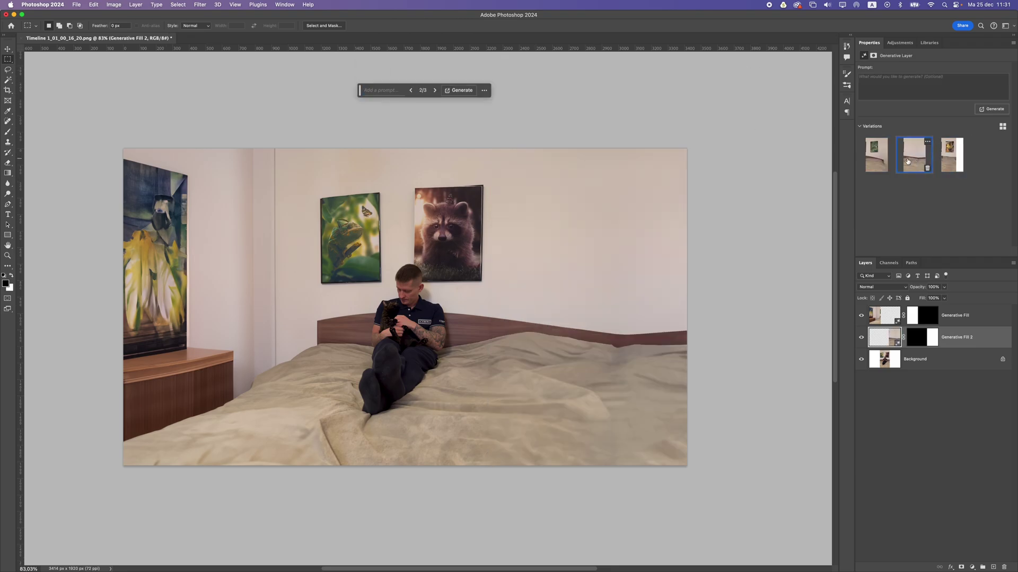
click(868, 159)
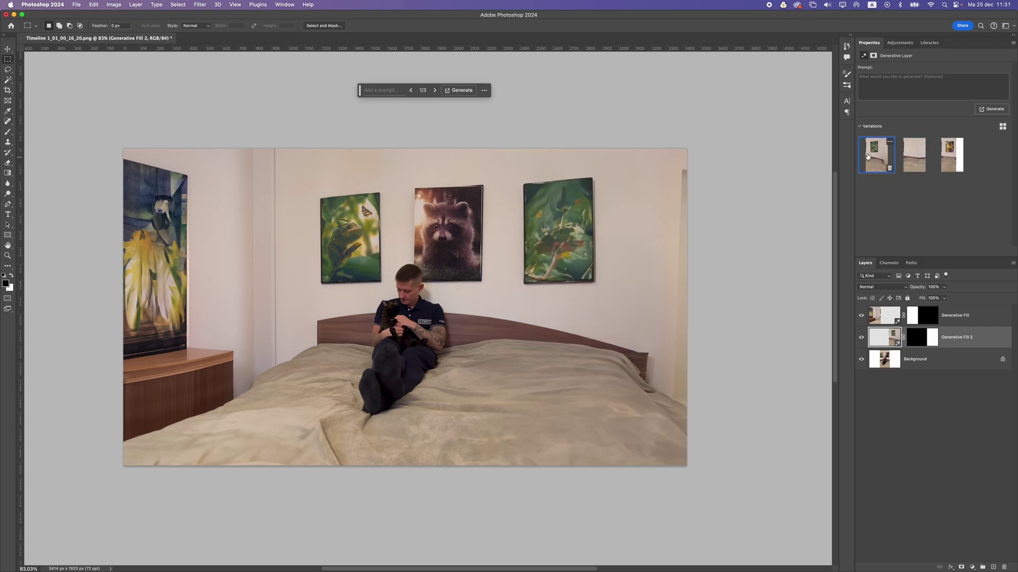
click(948, 315)
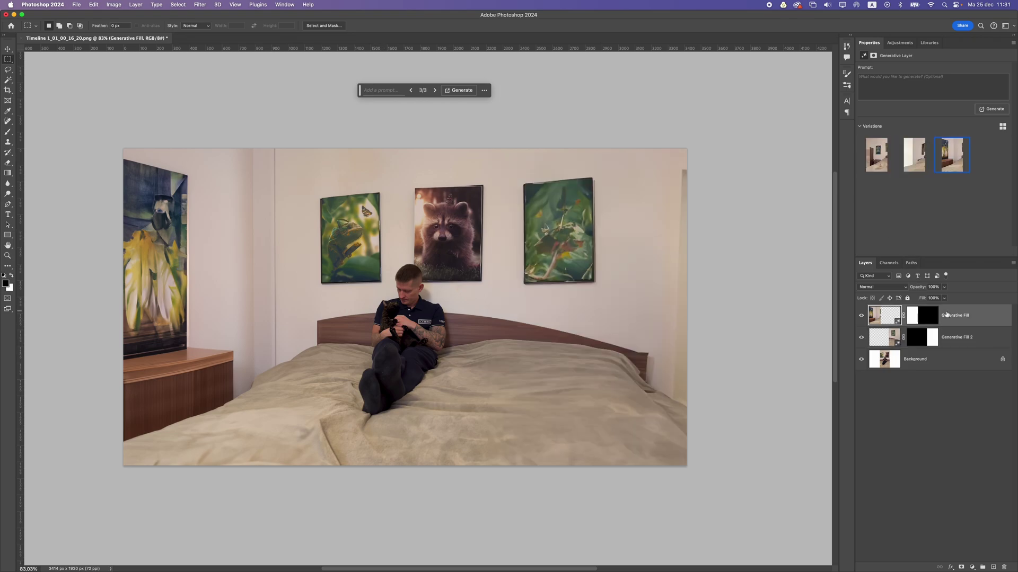
- On a new layer, lasso a spot on the bed's right side and generate a 'pillow' there
click(993, 567)
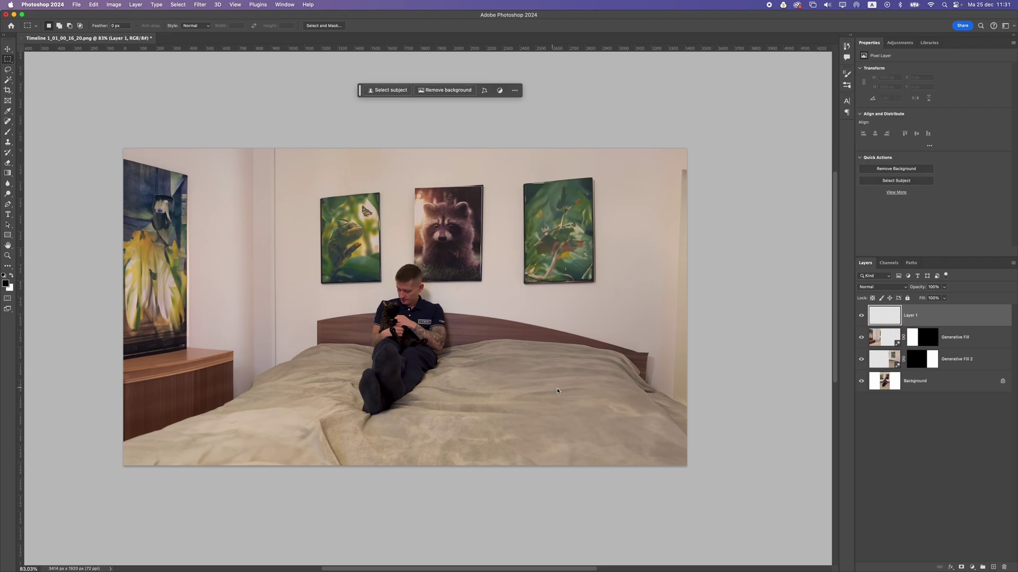
key(l)
mouse_move(578, 372)
mouse_down()
mouse_move(535, 419)
mouse_move(590, 374)
mouse_up()
click(388, 90)
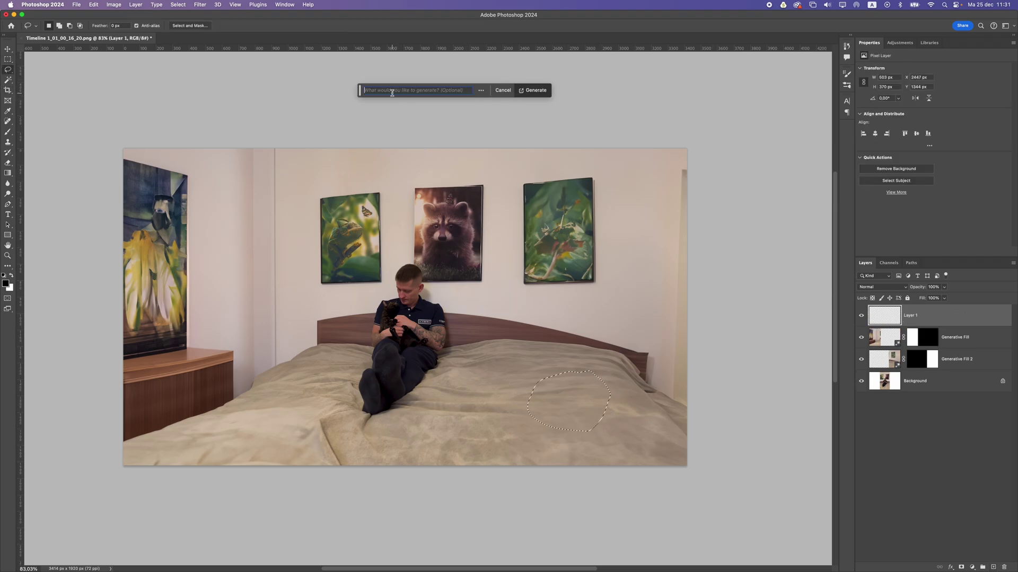
text(pillow)
key(Return)
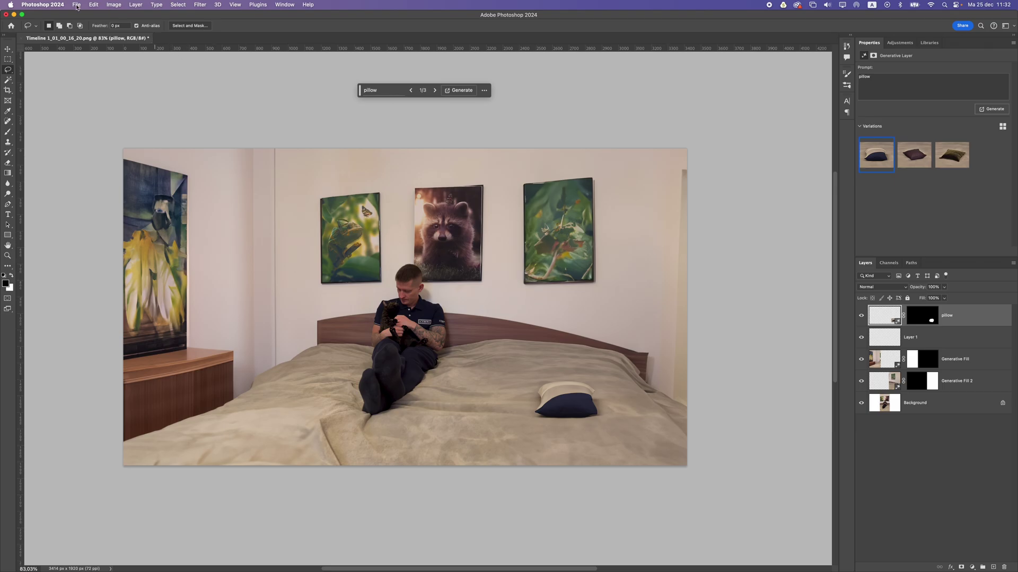
- Flatten the image to one background layer and Quick Export it as a PNG
click(135, 4)
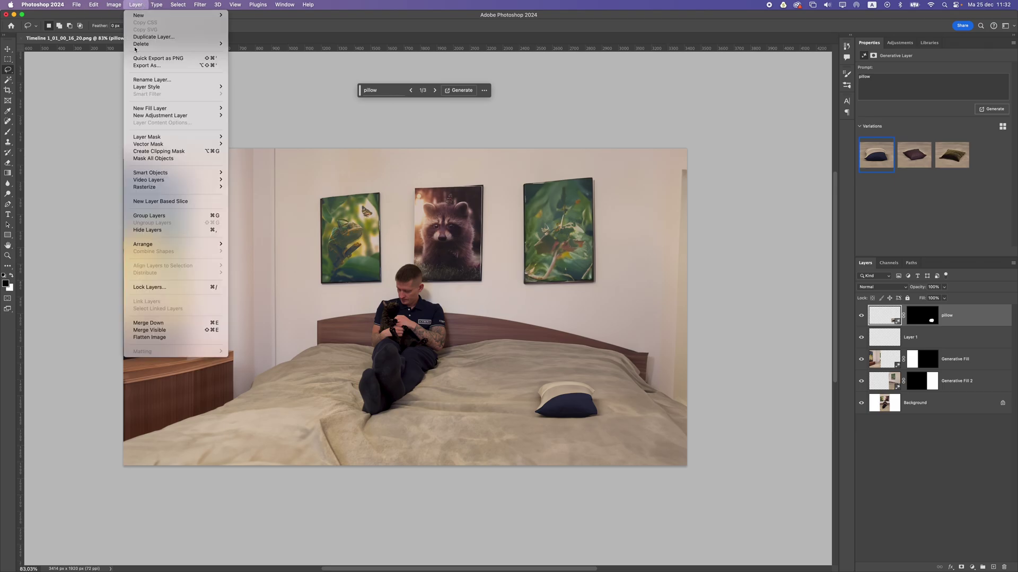
click(149, 337)
click(76, 4)
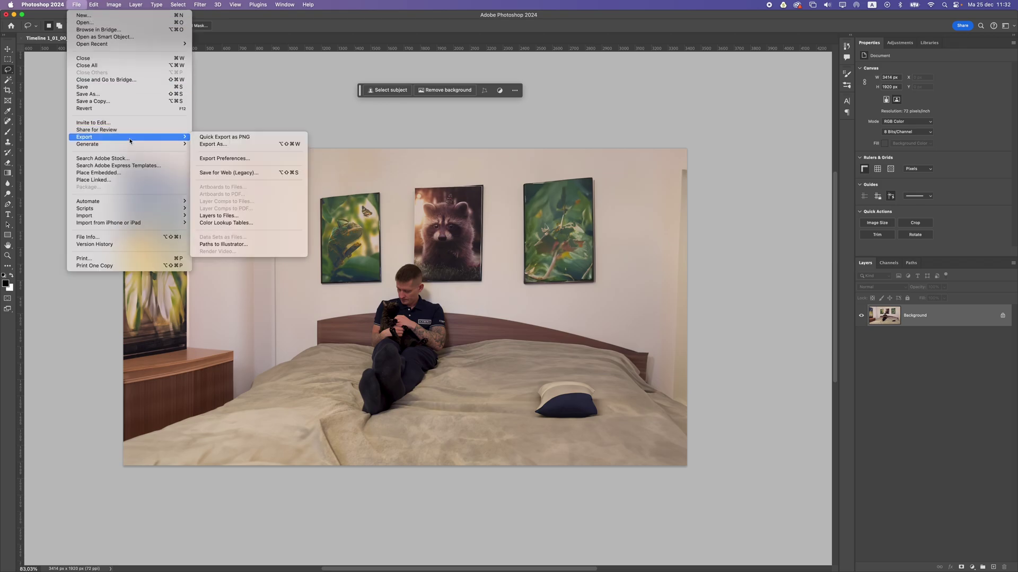
click(228, 171)
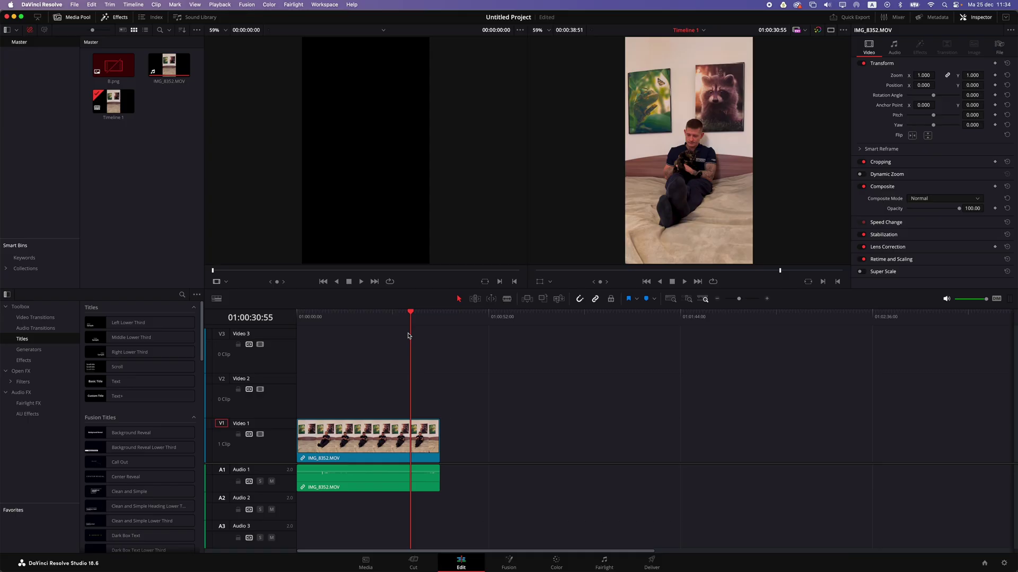
- Move IMG_8352.MOV up from Video 1 to Video 2 and save the project
drag(410, 317, 378, 317)
click(373, 438)
drag(373, 438, 373, 412)
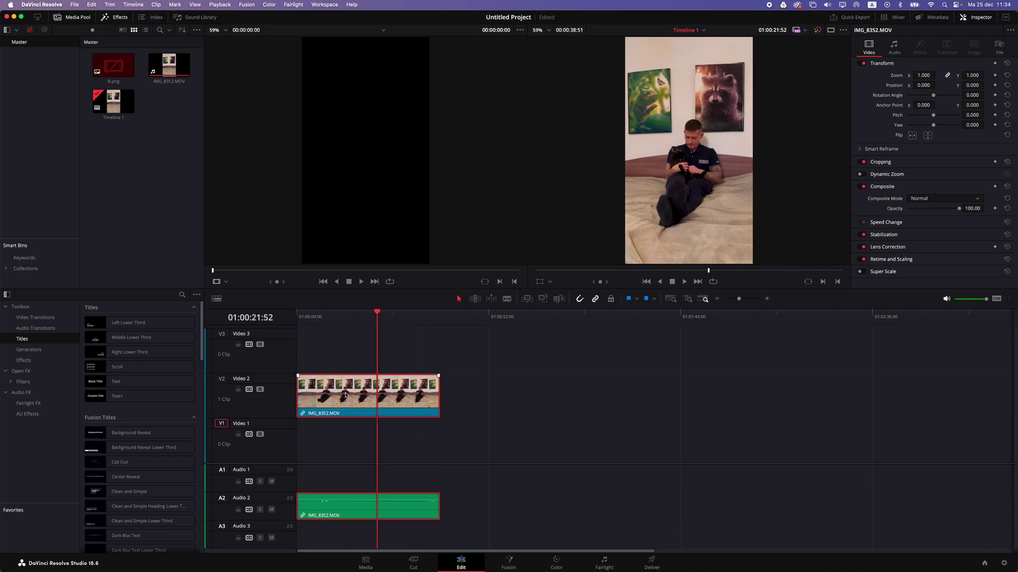
key(super+s)
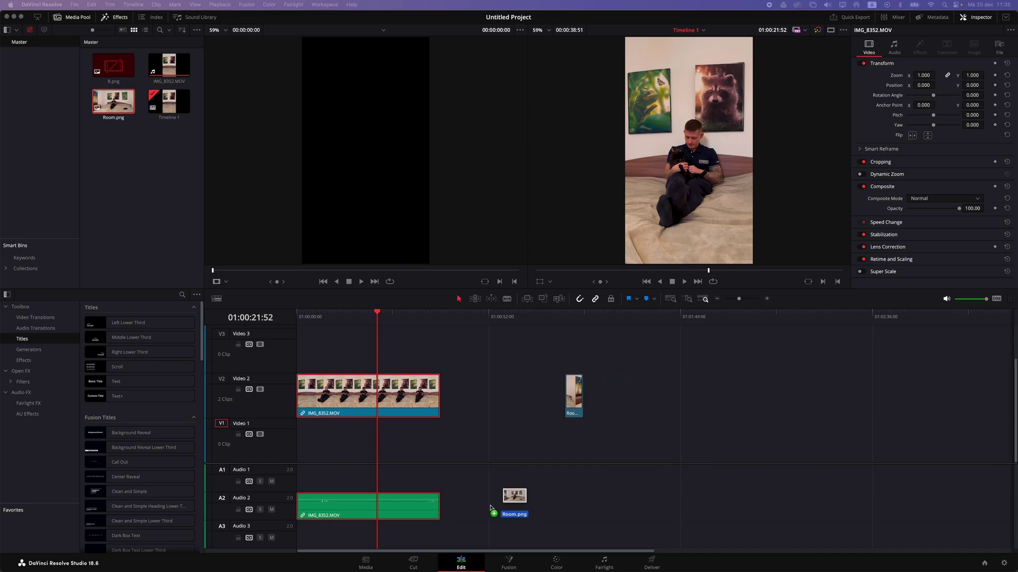
- Lay Room.png on Video 1 beneath the clip, trimmed to the same length
drag(532, 384, 444, 442)
drag(335, 439, 290, 439)
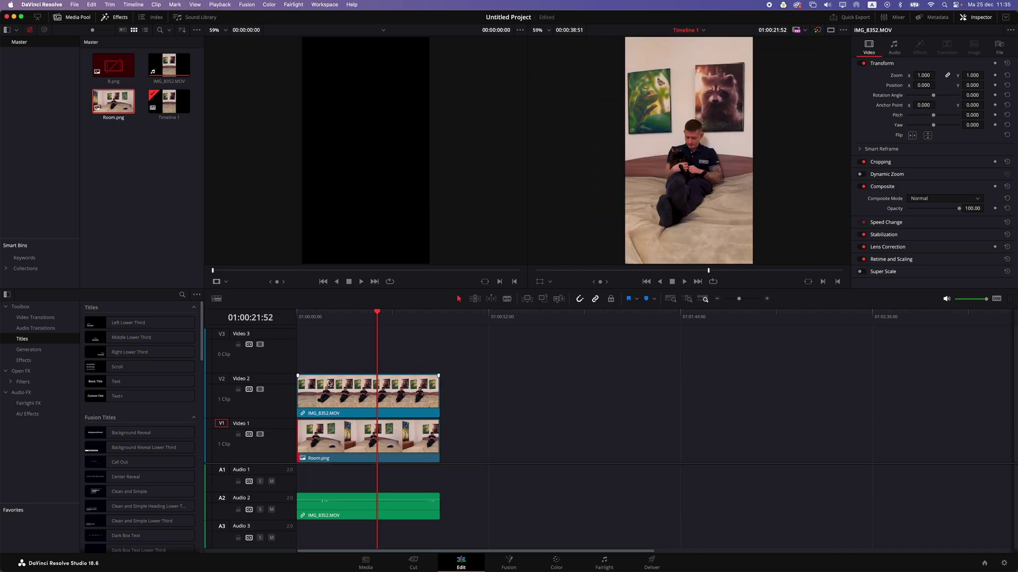
click(365, 321)
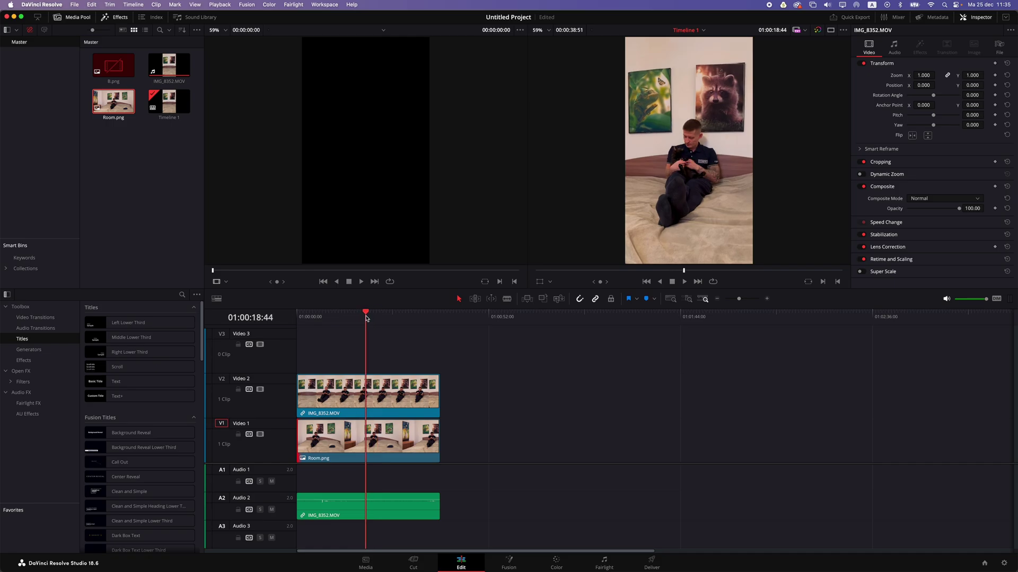
click(1003, 563)
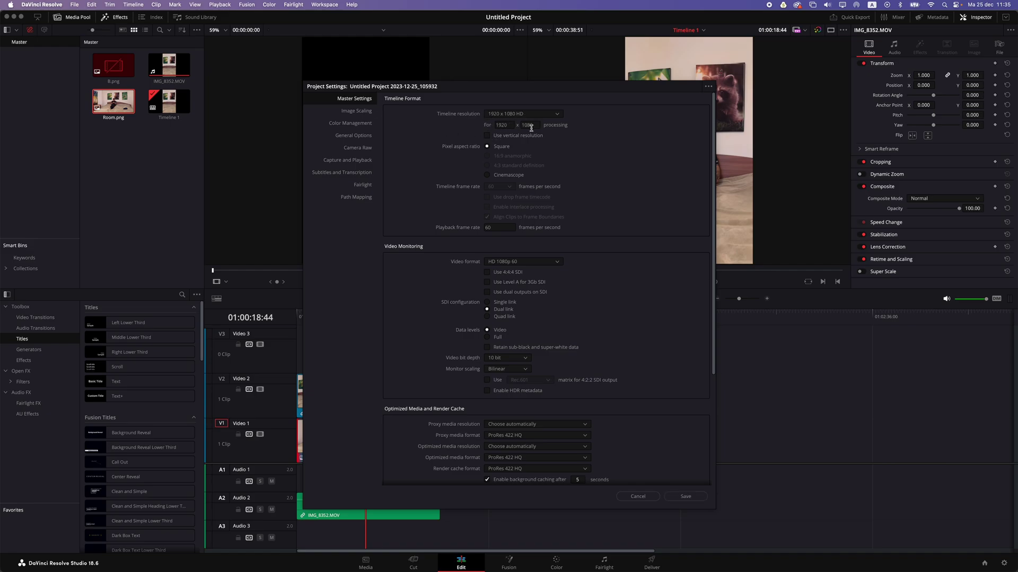
- Save the timeline resolution as 1920 x 1080 HD and select the vertical clip on V2
click(686, 497)
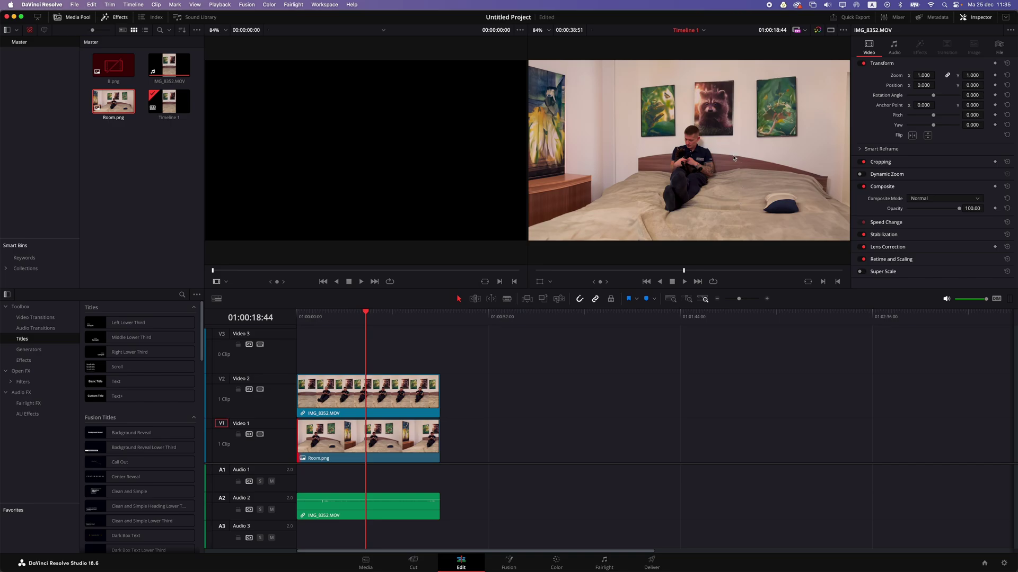
click(387, 439)
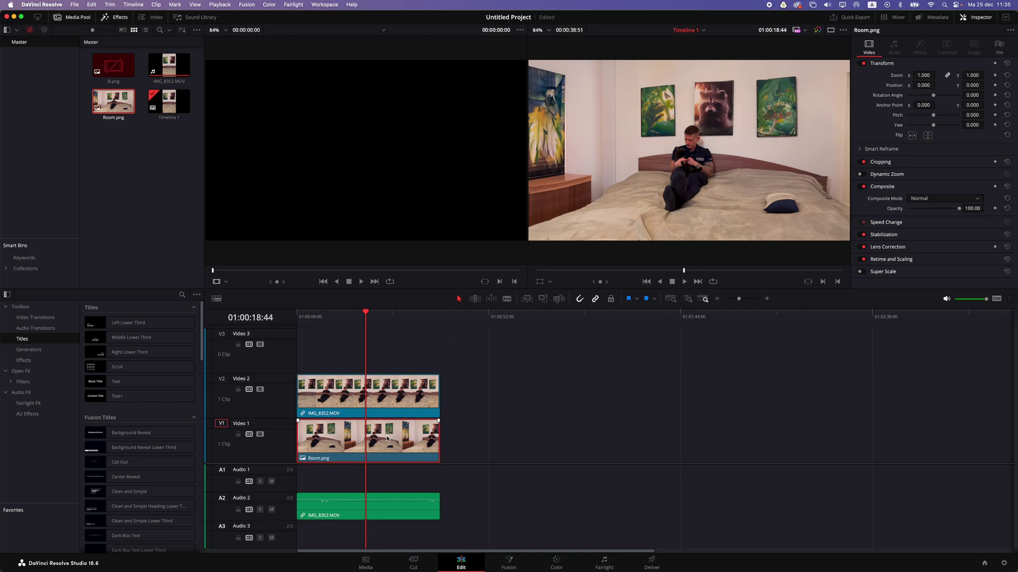
click(386, 403)
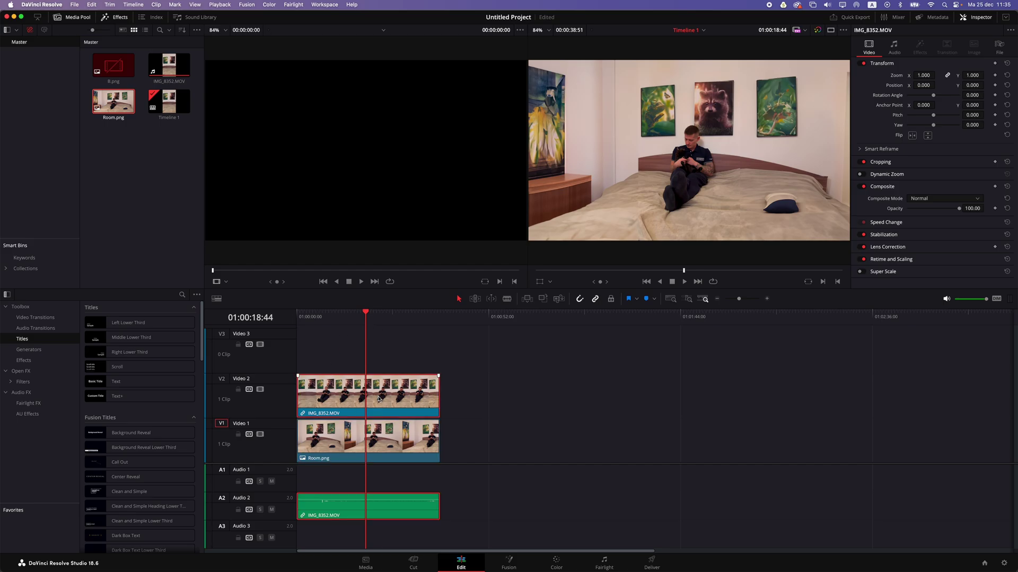
- On the Color page, draw a closed curved pen mask tracing around the seated man
click(556, 563)
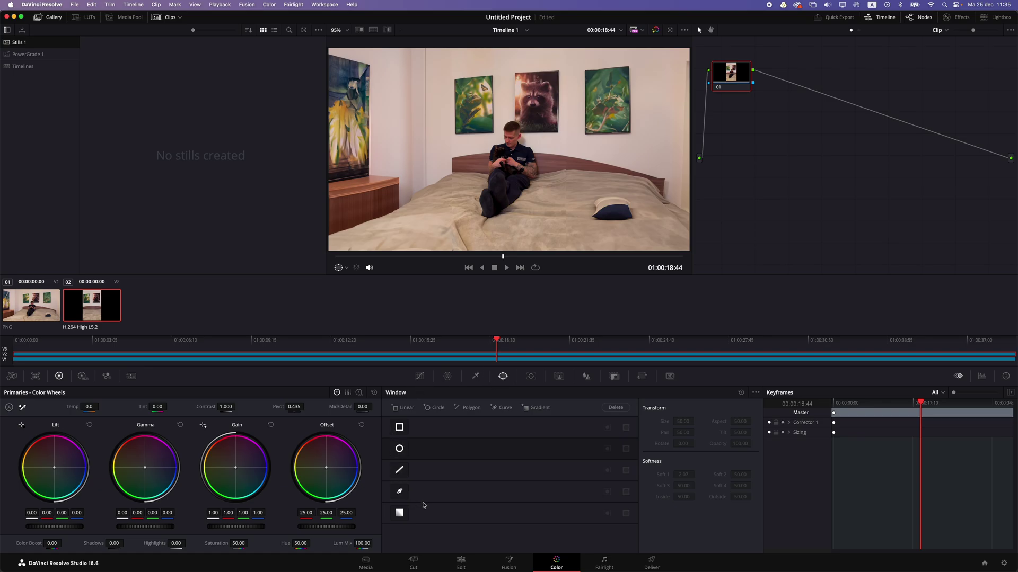
click(400, 492)
click(526, 231)
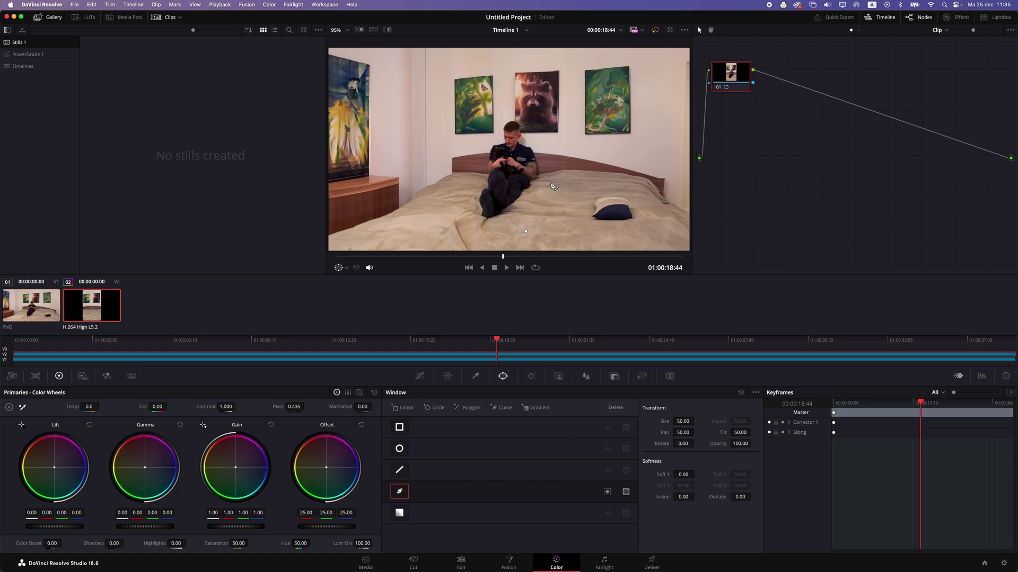
drag(548, 173, 550, 164)
click(539, 121)
drag(505, 107, 496, 111)
click(477, 133)
click(463, 174)
drag(459, 212, 461, 222)
click(477, 231)
click(502, 235)
click(526, 231)
- Add an alpha output fed by the mask, then play back to check the cutout
right_click(741, 126)
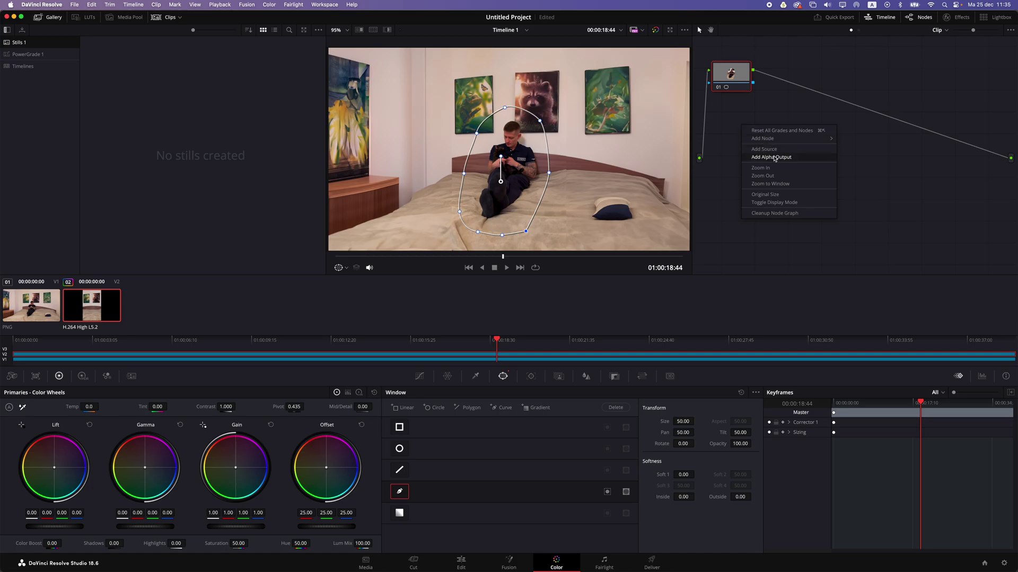
click(773, 157)
drag(700, 159, 1011, 173)
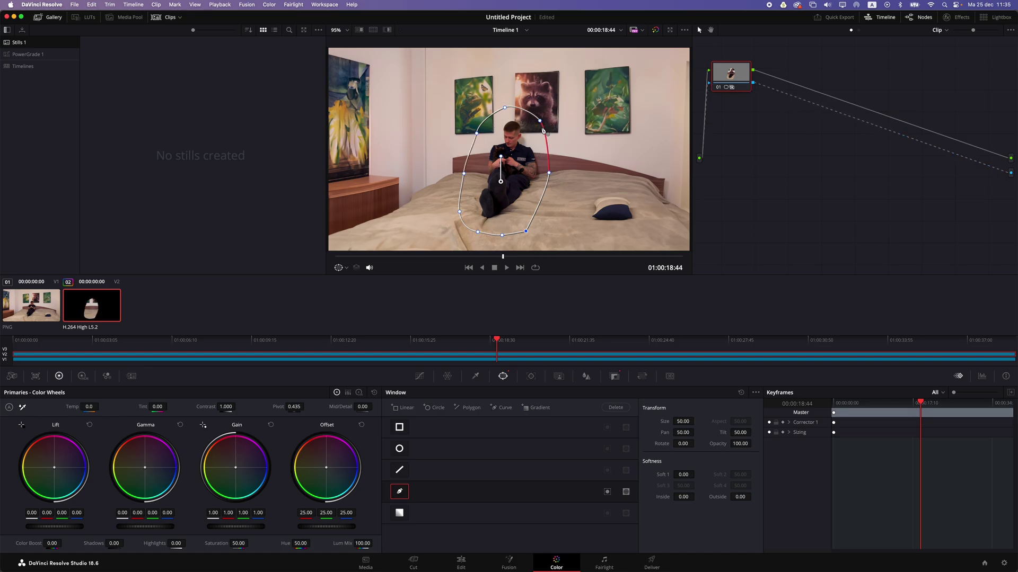
drag(499, 365, 452, 344)
key(space)
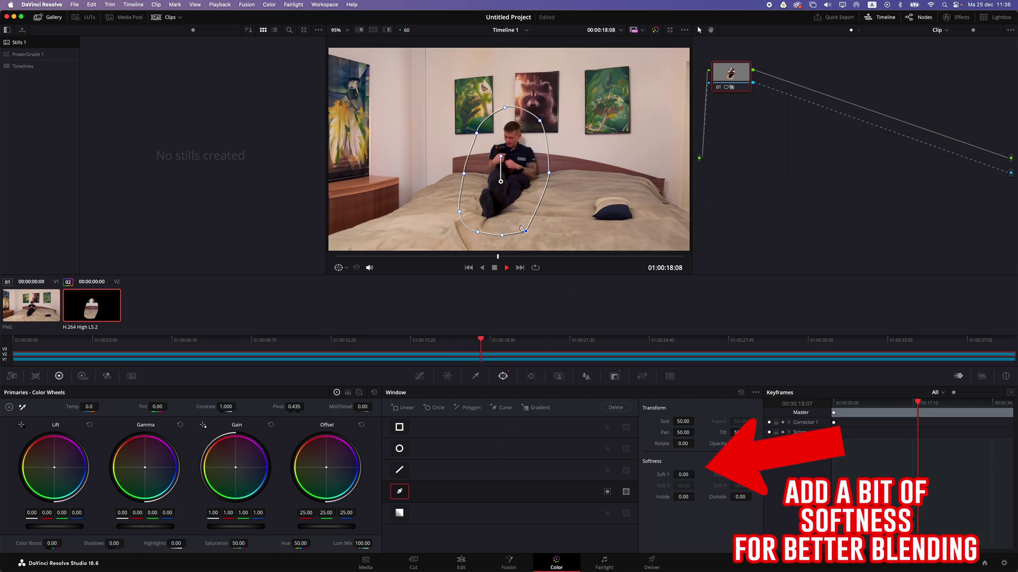
key(space)
- On the Edit page, play and scrub the 1920x1080 composite to check the masked man on the widened bed
click(461, 562)
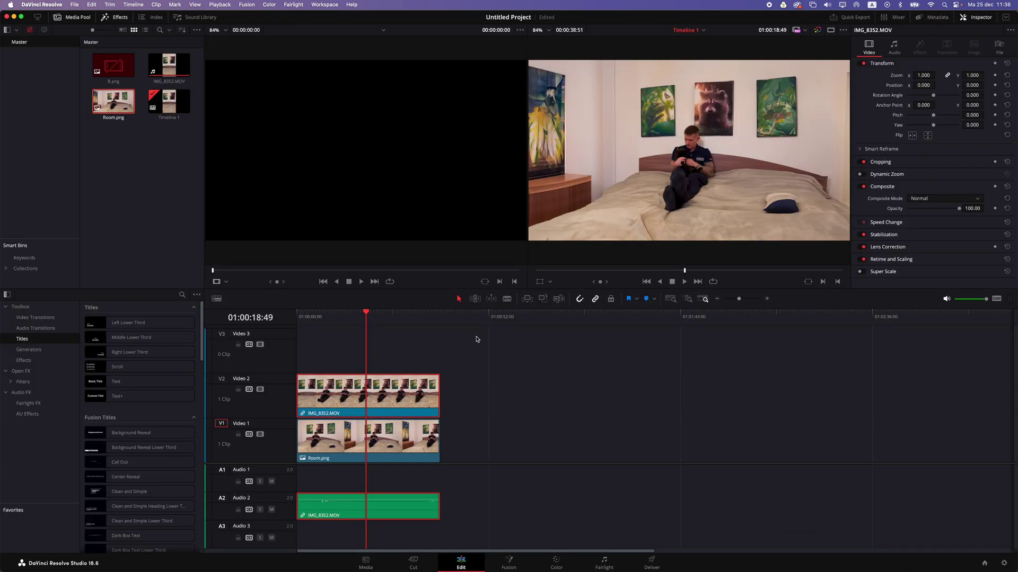
key(space)
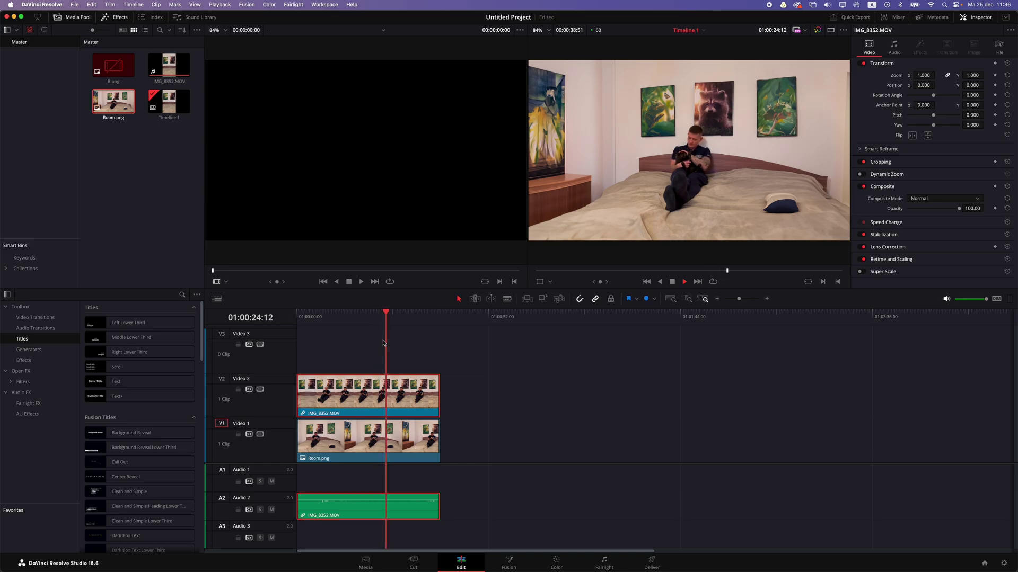
key(space)
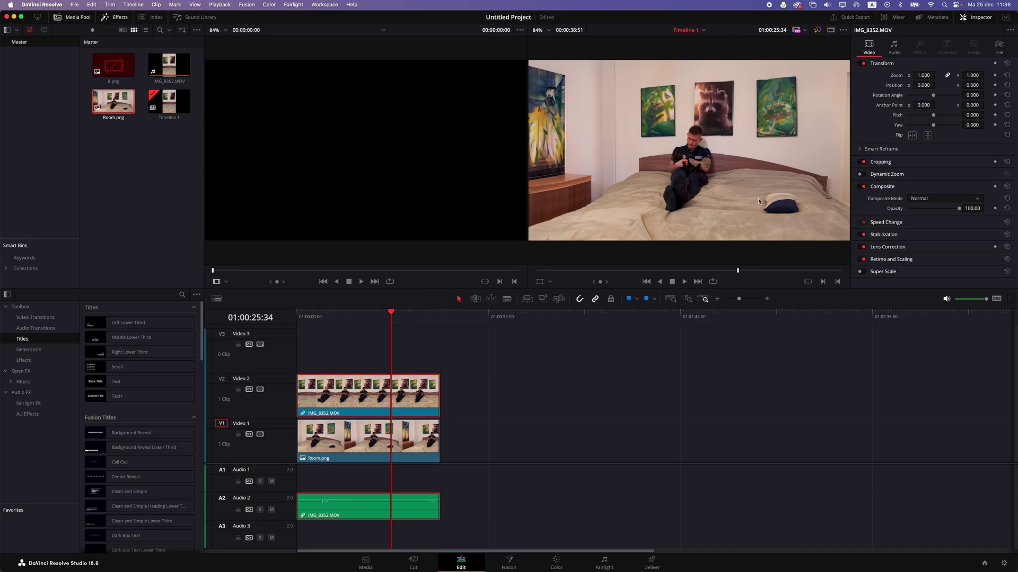
mouse_move(391, 314)
mouse_down()
mouse_move(380, 315)
mouse_move(403, 317)
mouse_move(392, 324)
mouse_up()
mouse_move(395, 316)
mouse_down()
mouse_move(404, 316)
mouse_move(386, 317)
mouse_up()
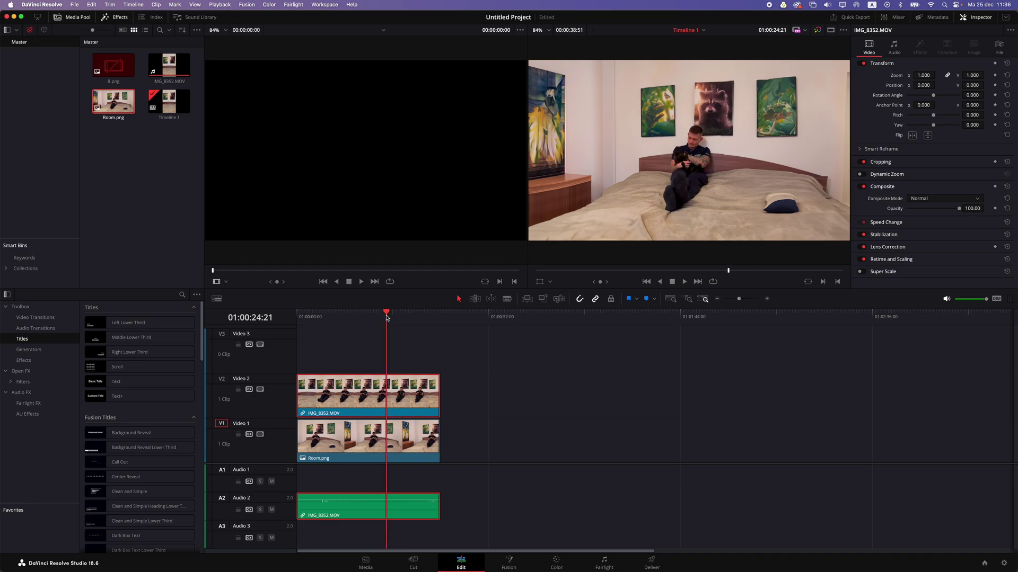